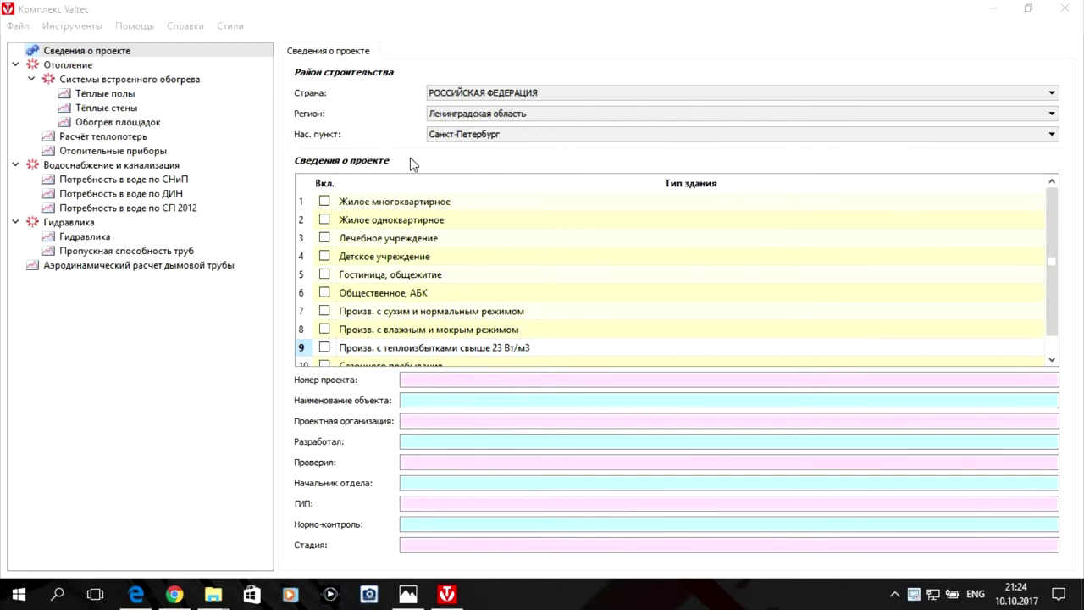
Step: Set the construction area to the region Удмуртская Республика and the settlement Ижевск
left_click(1052, 97)
left_click(1053, 106)
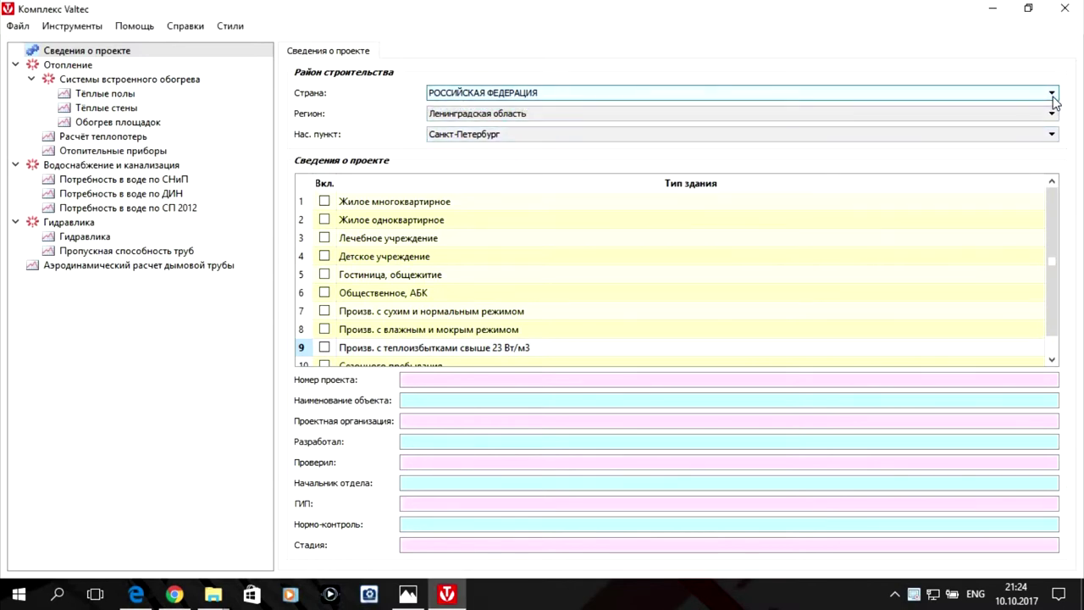
left_click(1053, 113)
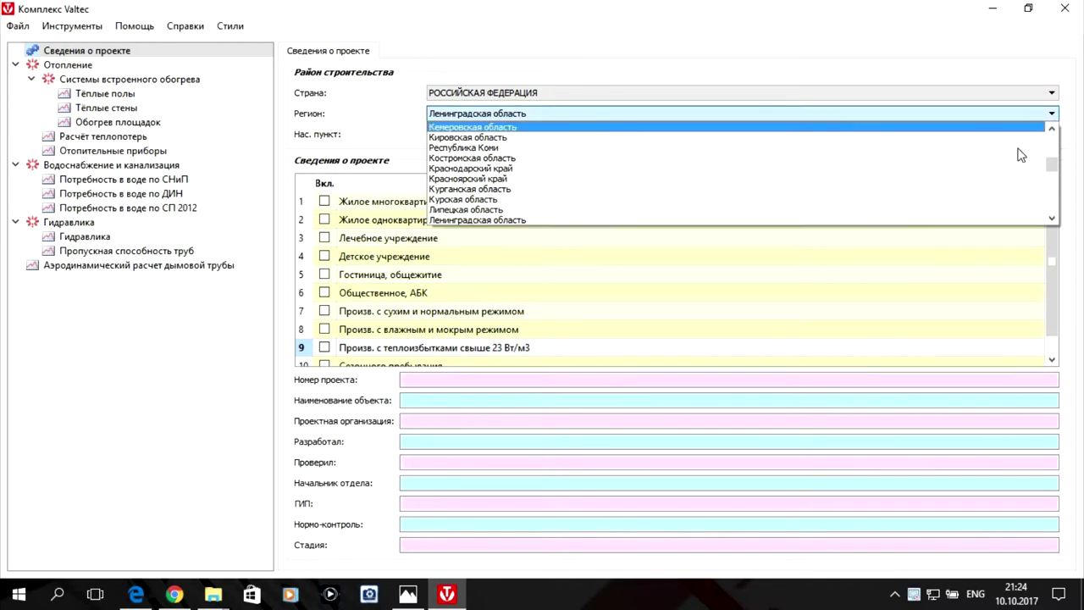
scroll(956, 202, "down", 6)
scroll(953, 199, "down", 6)
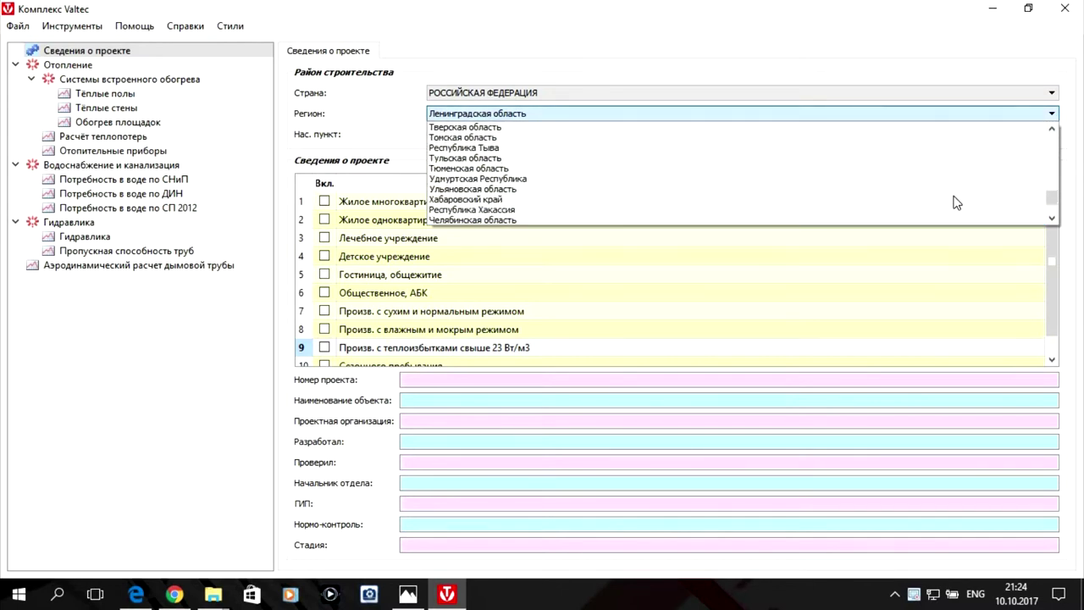
left_click(680, 177)
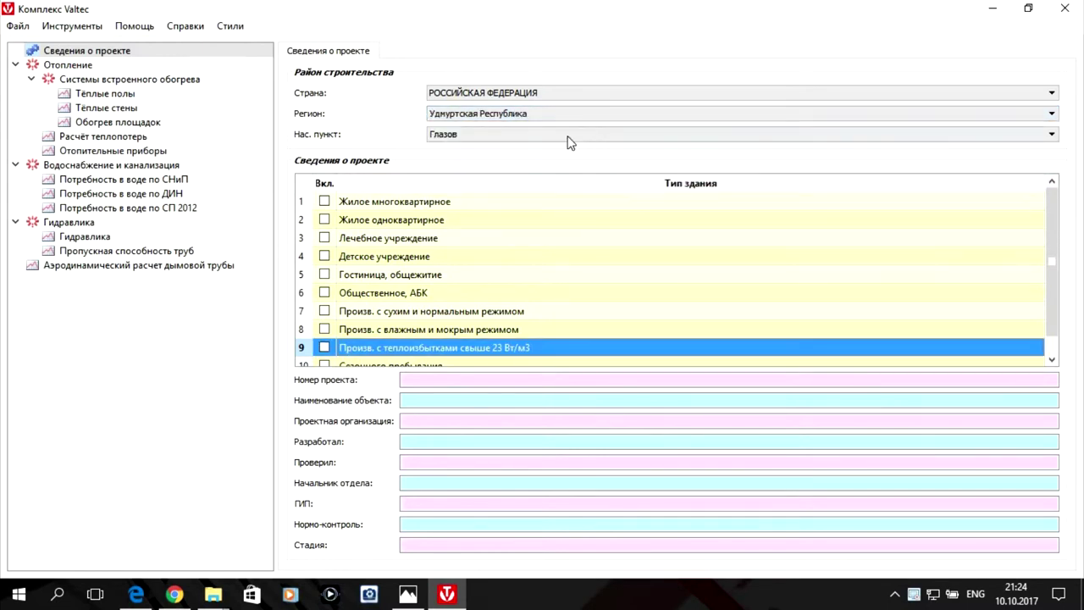
left_click(536, 136)
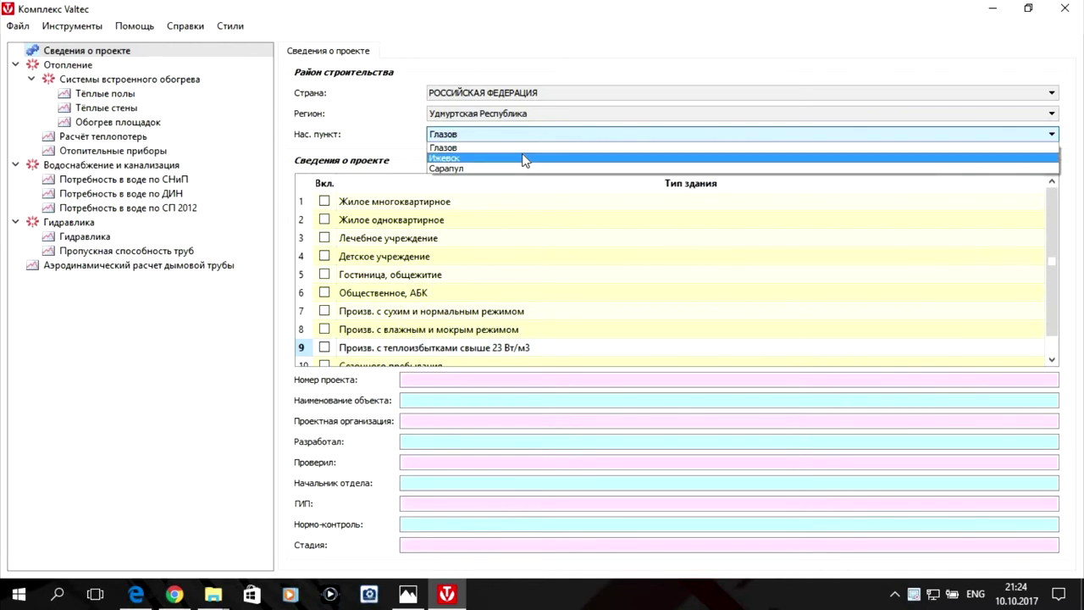
left_click(524, 159)
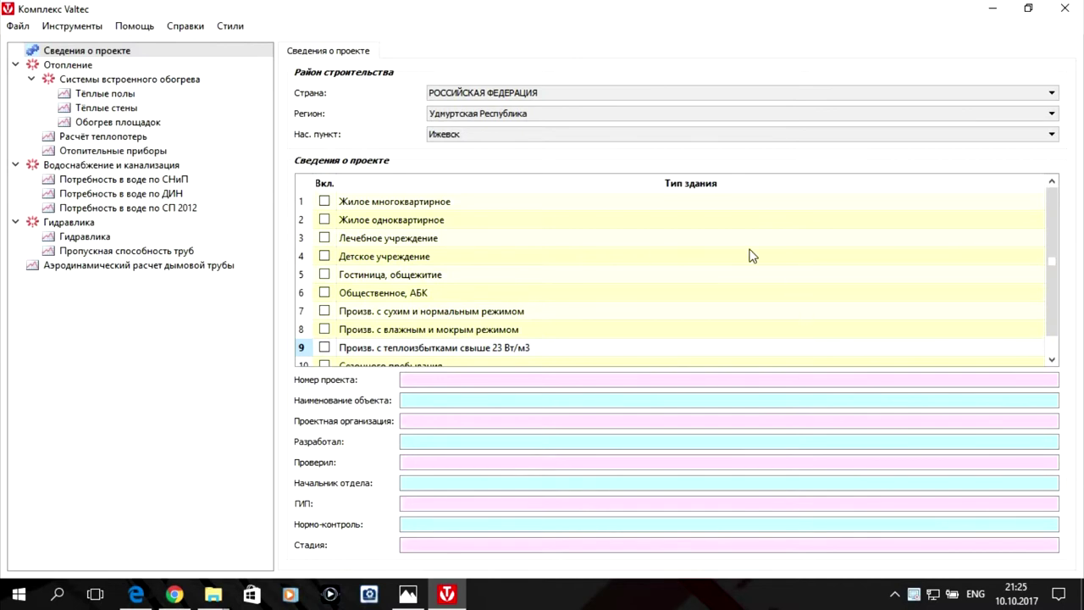
key("Tab")
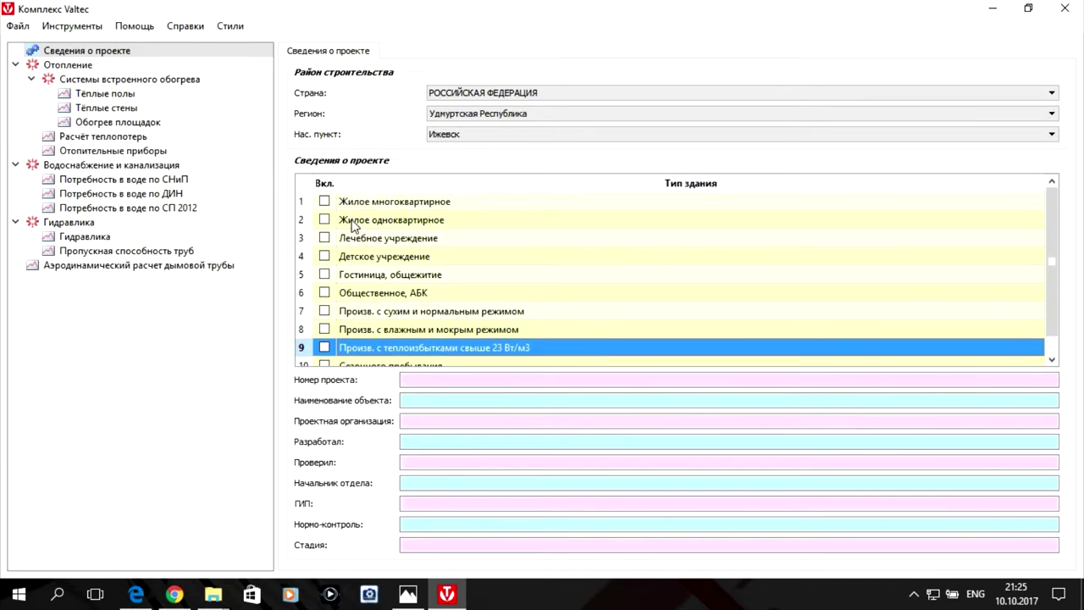
Step: Mark the building type as Жилое одноквартирное and fill in project number 122 with the object name "отопление"
left_click(324, 219)
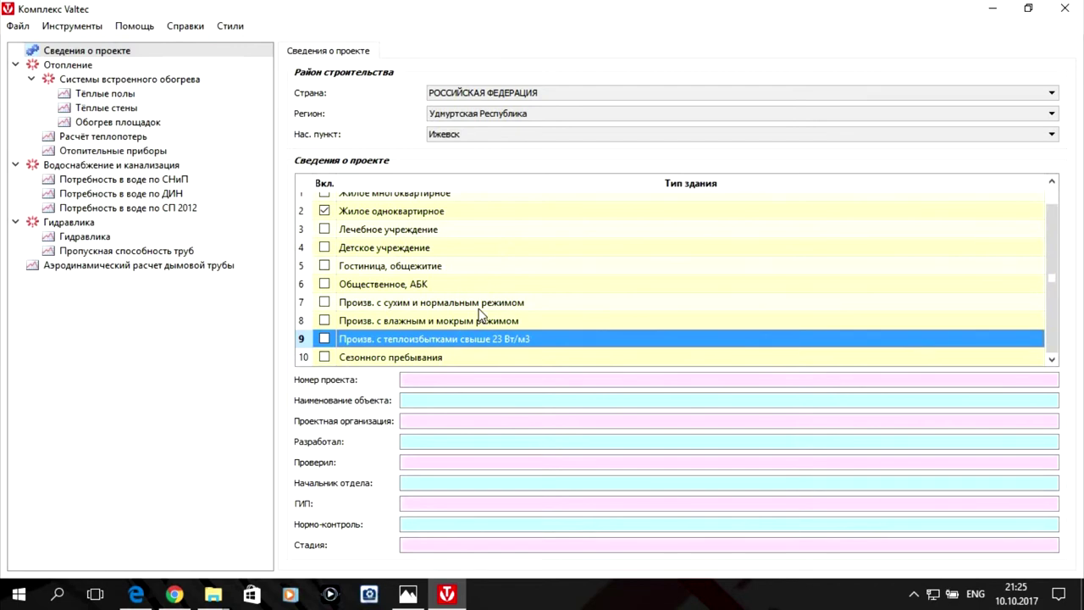
left_click(424, 378)
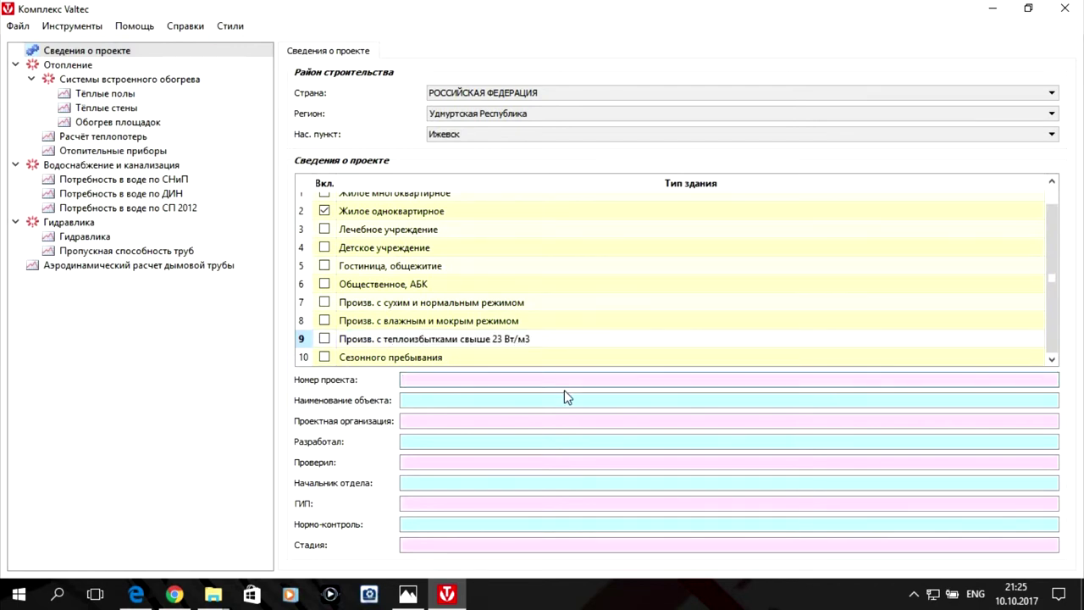
left_click(470, 380)
type("122")
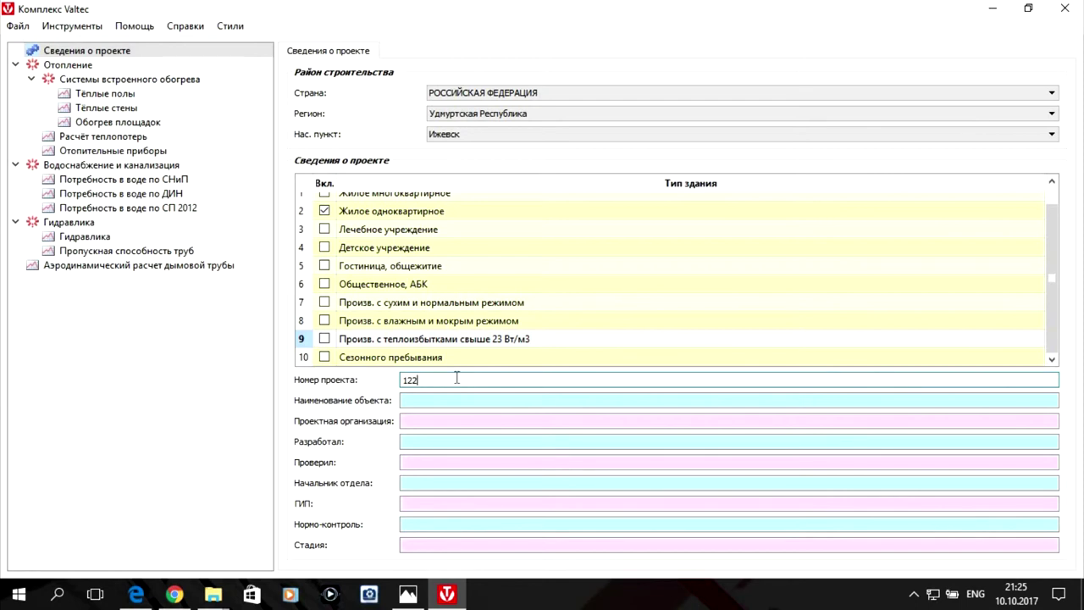
left_click(430, 400)
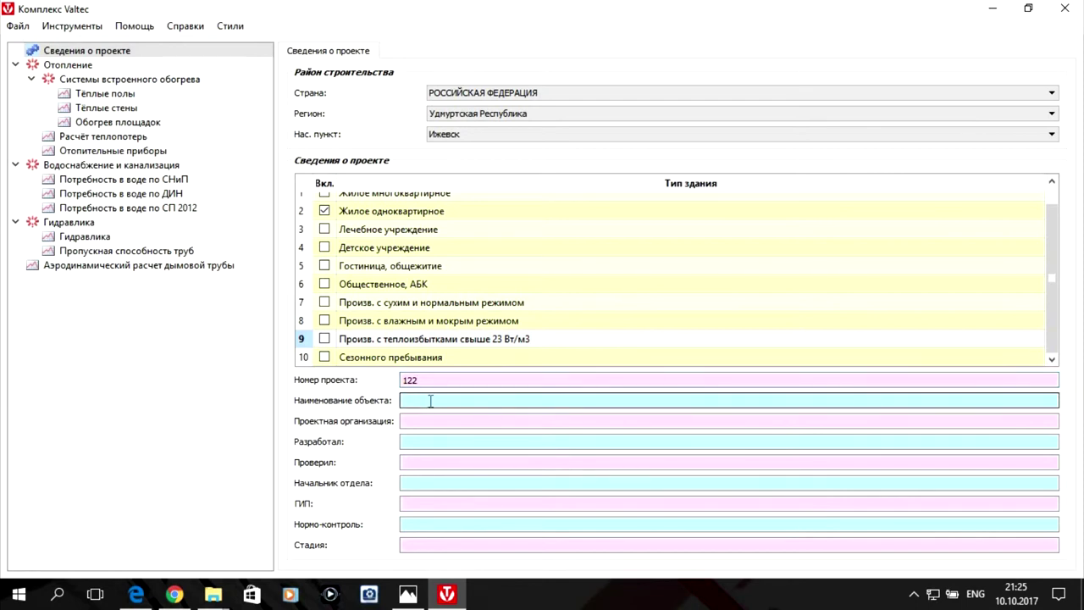
key("alt+shift")
type("отопление")
Step: Fill in the developer's name in the Разработал field of the project information
left_click(447, 422)
left_click(473, 442)
left_click(619, 462)
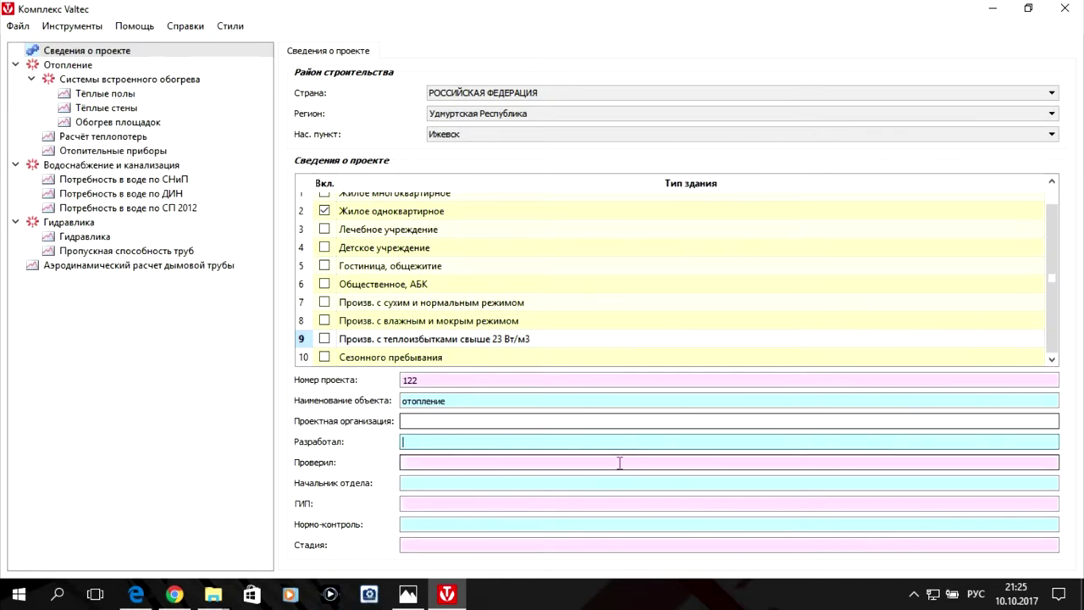
type("иванов и. и")
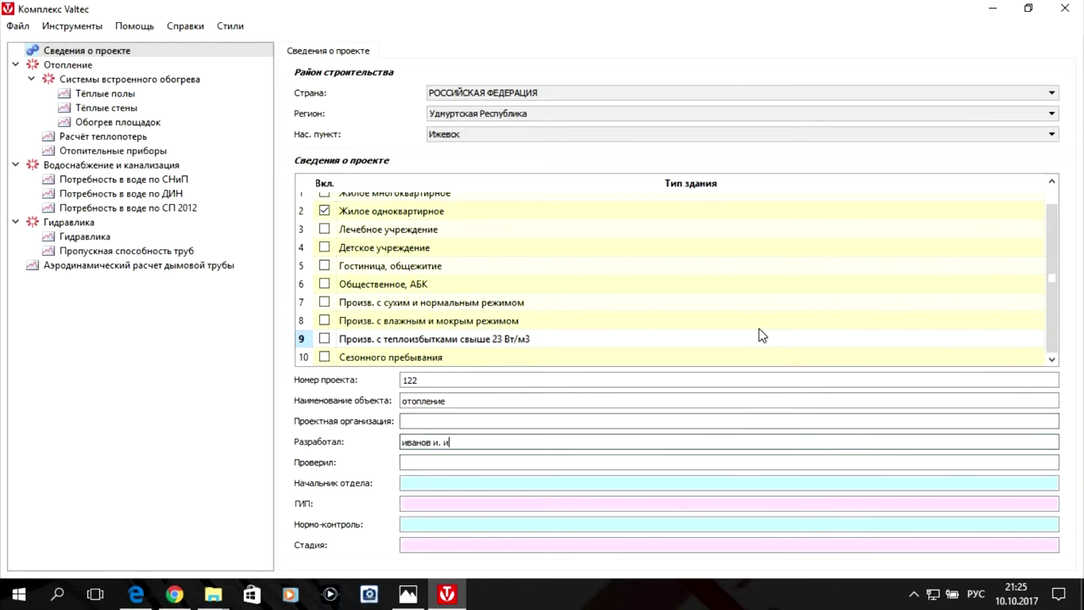
left_click(760, 335)
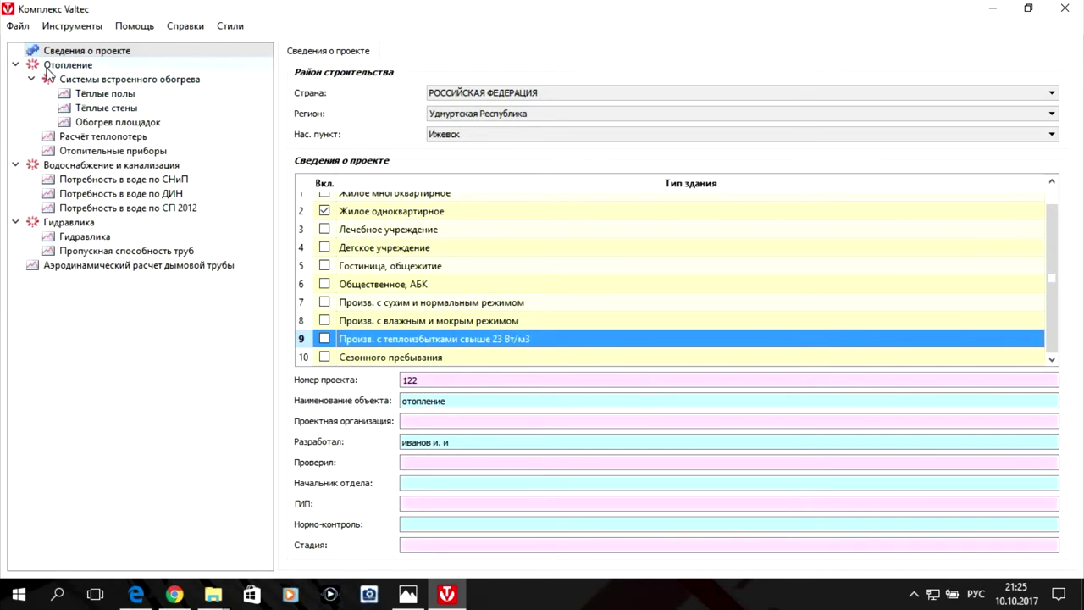
Step: Open the heat loss calculation (Расчёт теплопотерь) and add a first mode for Жилое одноквартирное with a temperature of 21 °C
left_click(144, 137)
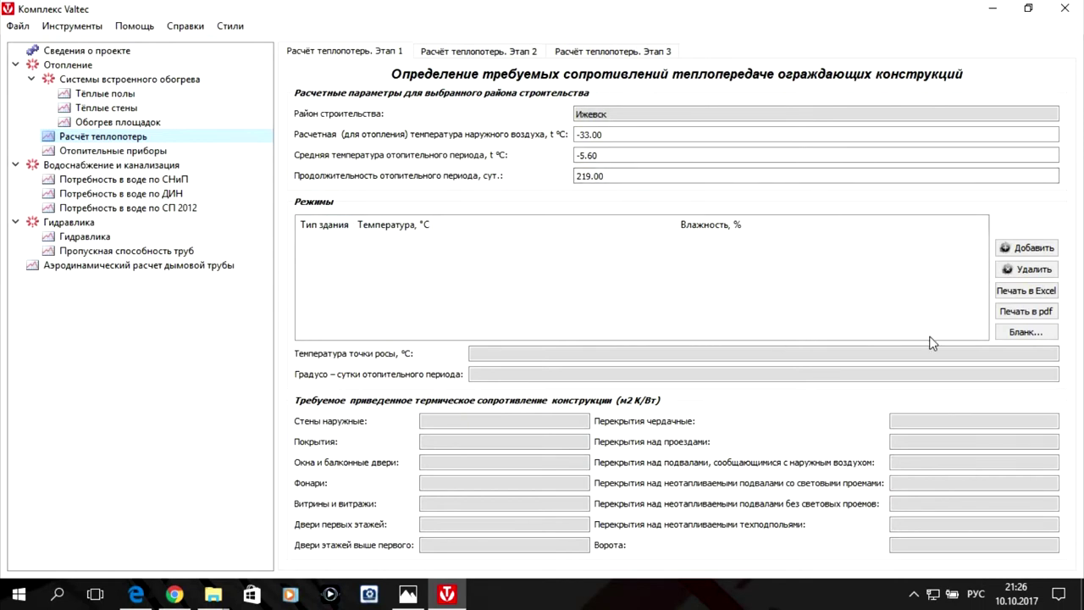
left_click(1031, 248)
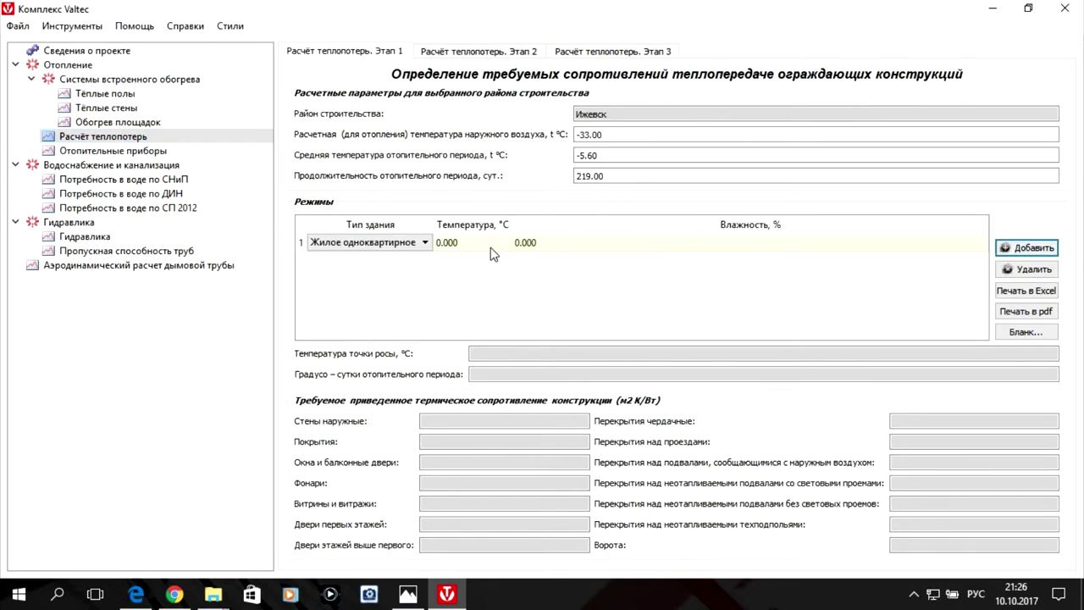
left_click(437, 242)
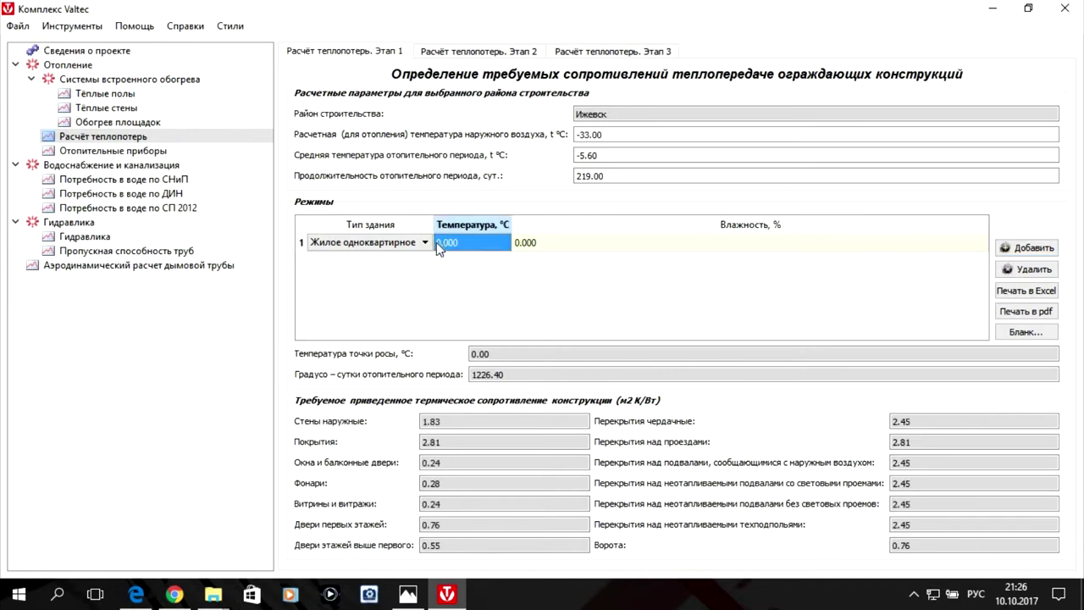
left_click(437, 243)
left_click(436, 242)
type("21")
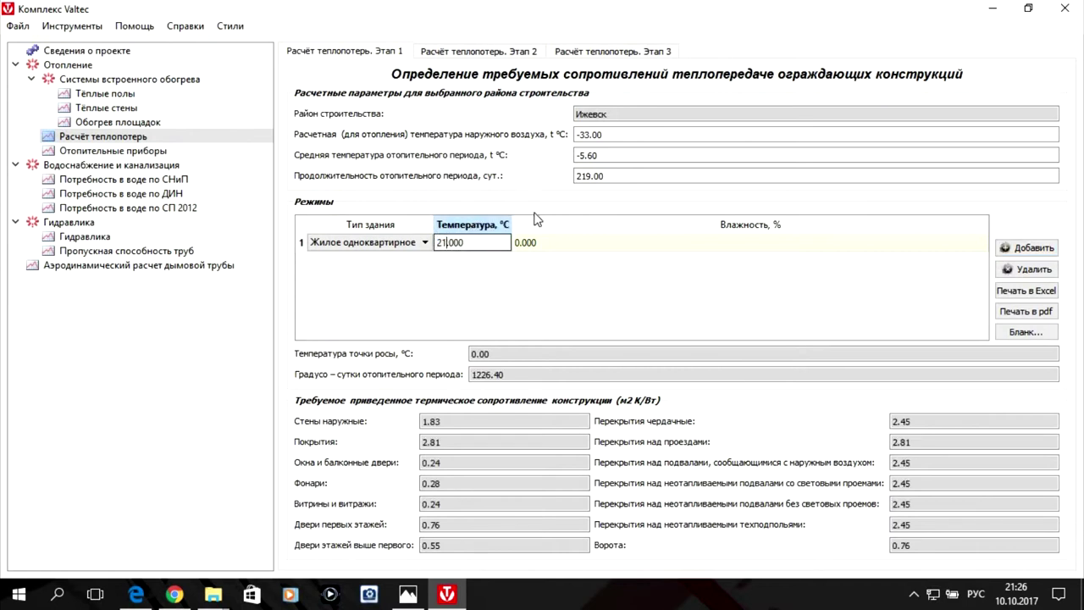
Step: Set the humidity of the first mode to 55 %
left_click(519, 244)
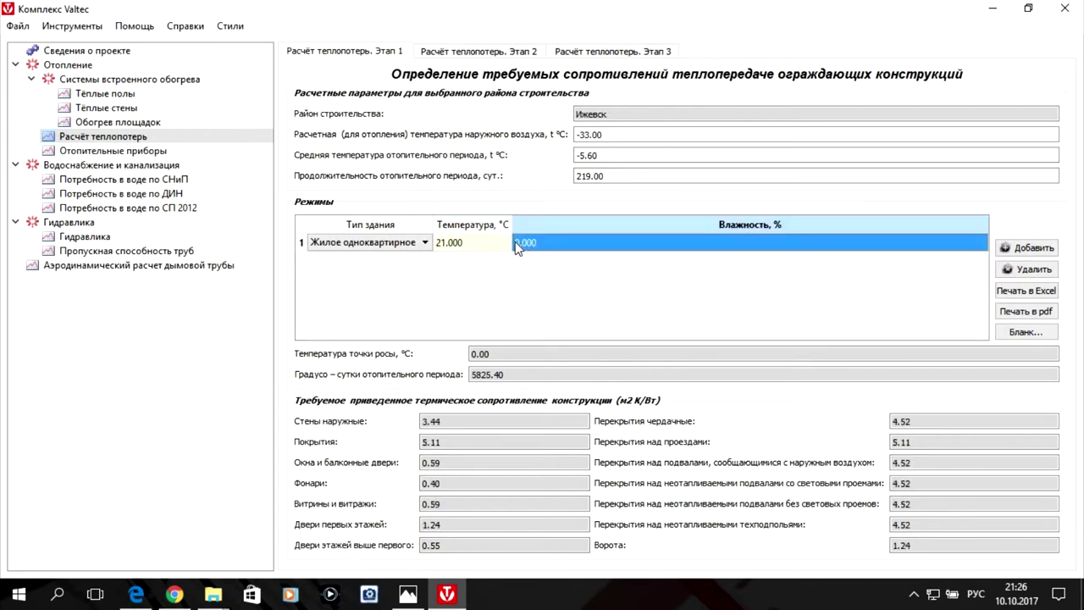
left_click(519, 244)
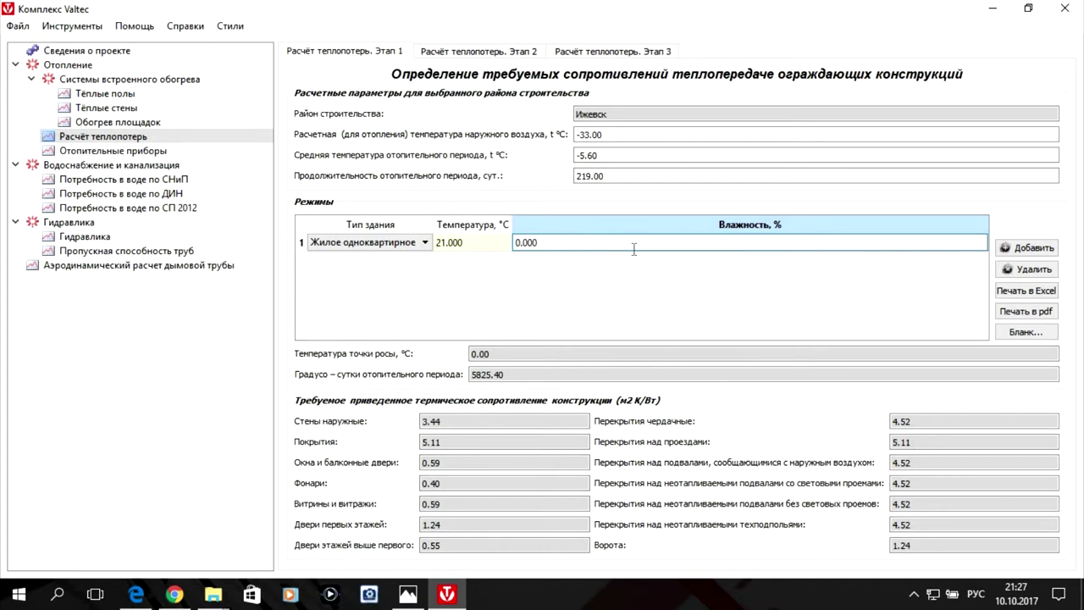
key("Delete")
key("Delete")
type("55.")
key("Return")
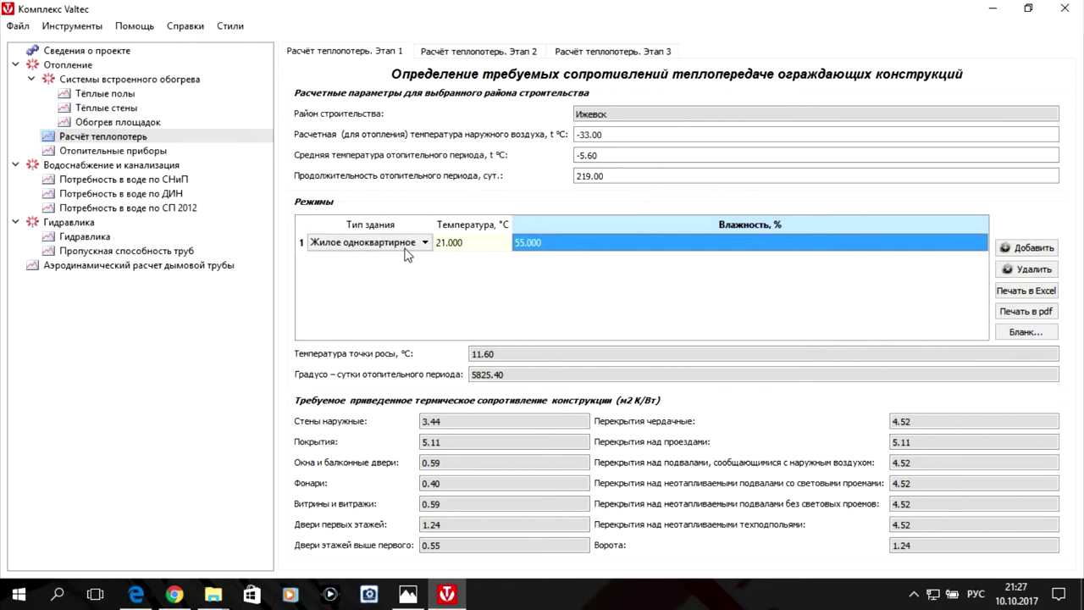
Step: Add a second mode for Жилое одноквартирное with a temperature of 19 °C and humidity of 55 %
left_click(1026, 247)
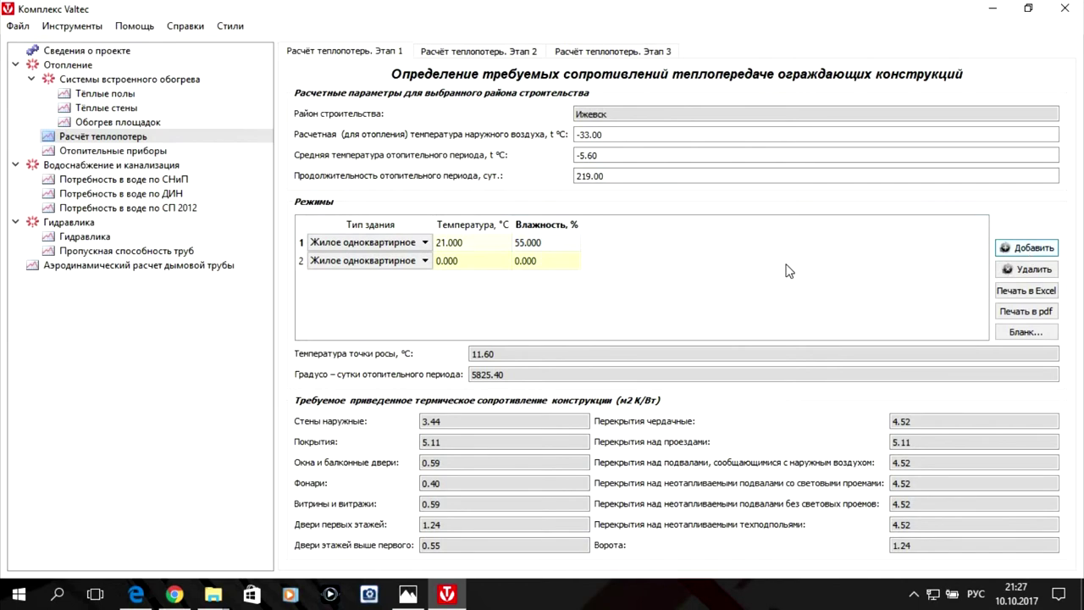
double_click(442, 263)
left_click(441, 260)
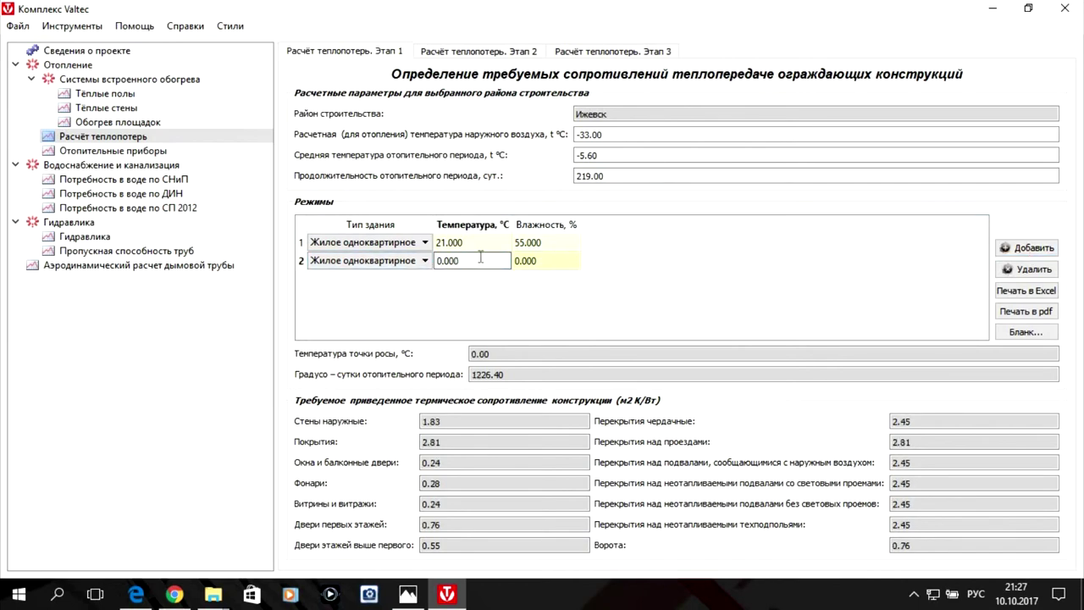
key("BackSpace")
type("19")
left_click(520, 263)
key("Home")
type("55")
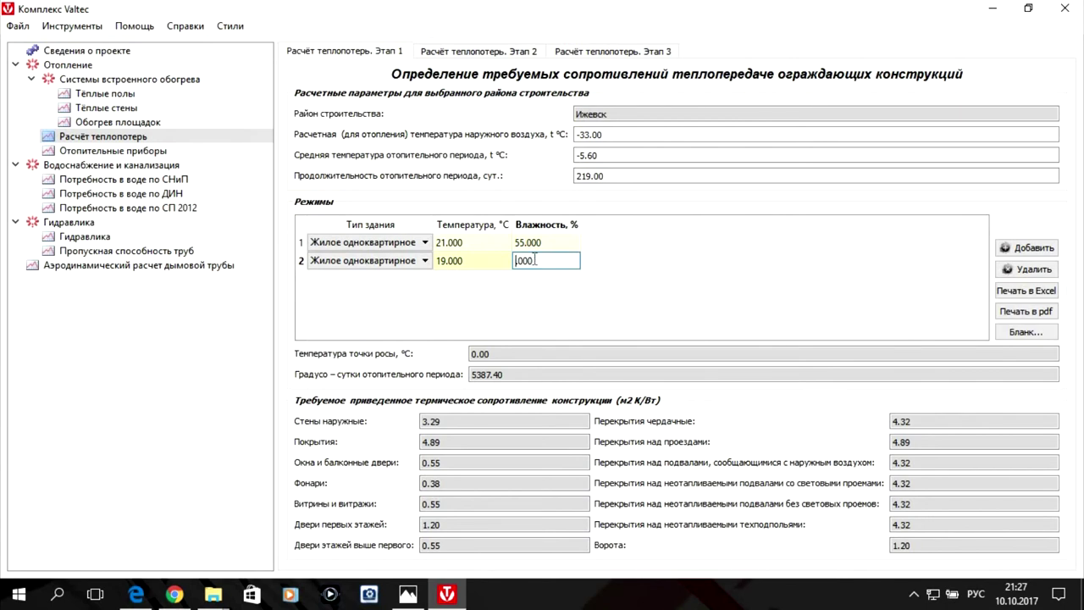
Step: Add a third mode for Жилое одноквартирное with a temperature of 18 °C, and select the first mode's temperature
left_click(1025, 247)
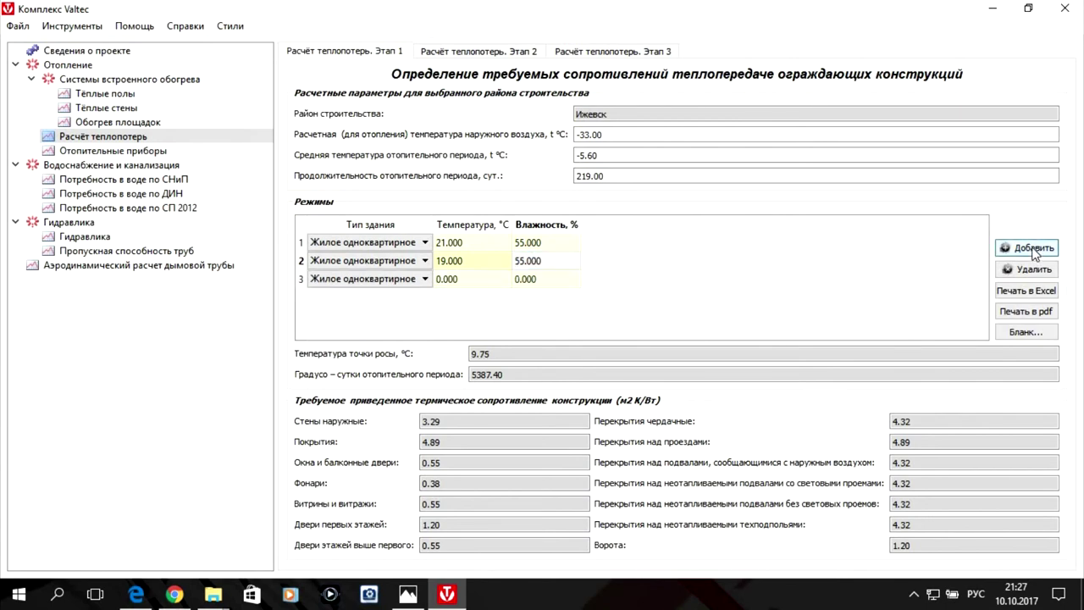
left_click(438, 279)
type("1")
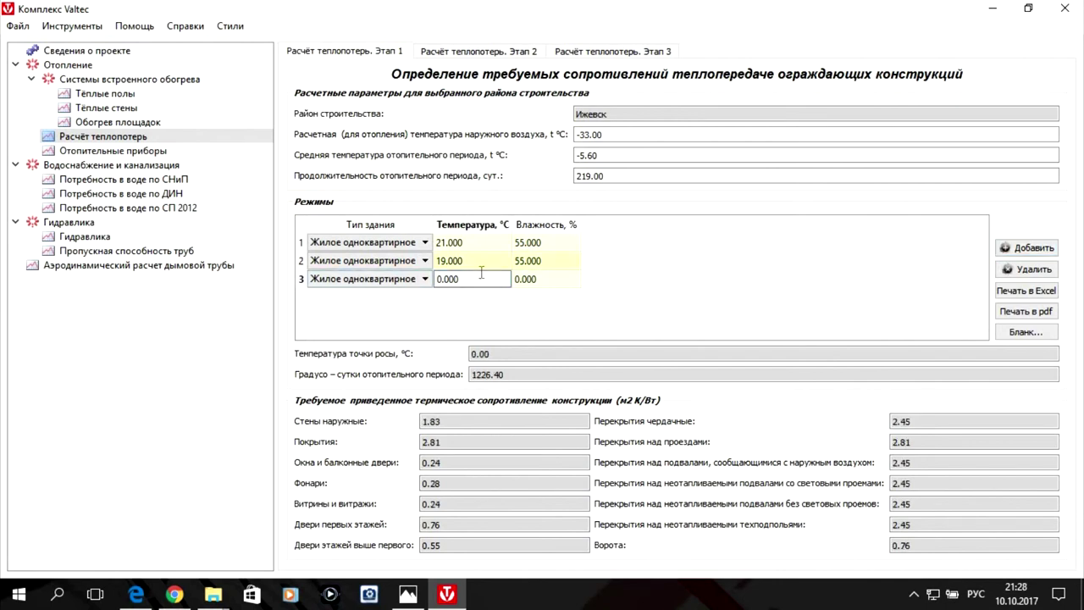
type("8")
key("Return")
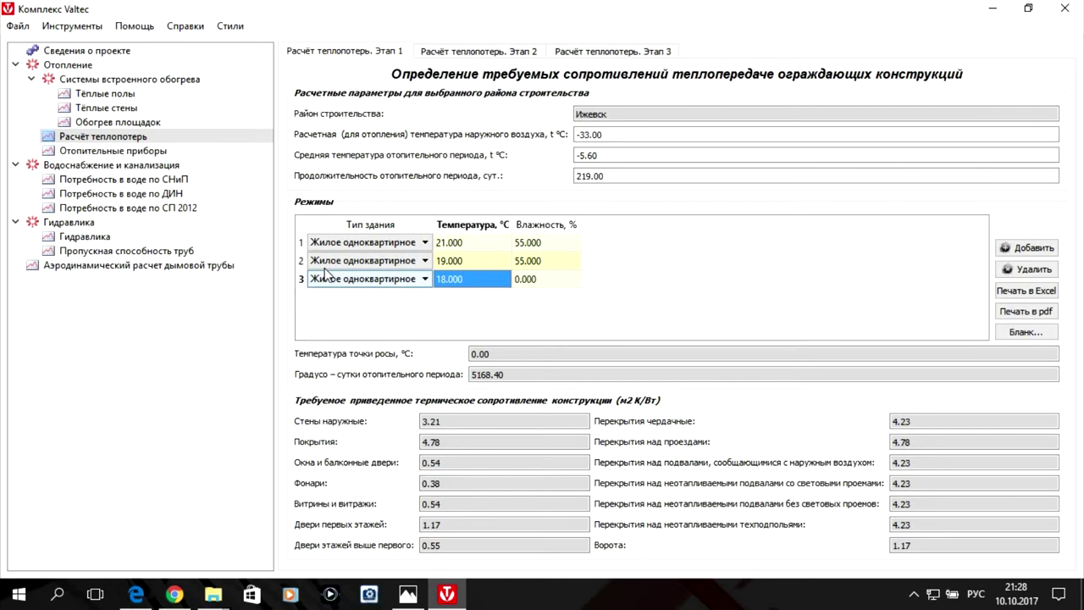
left_click(459, 241)
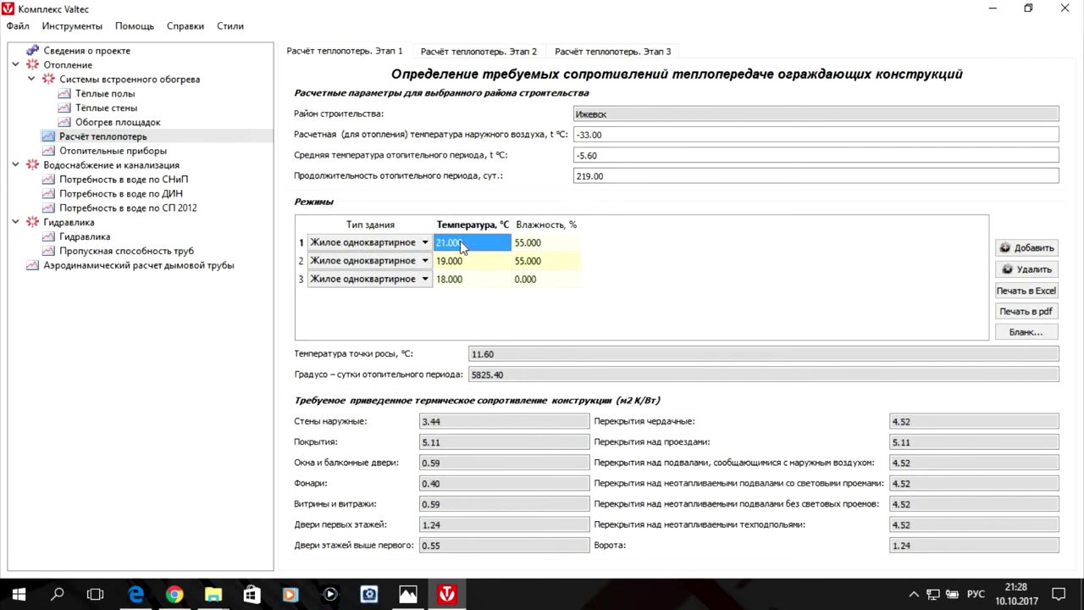